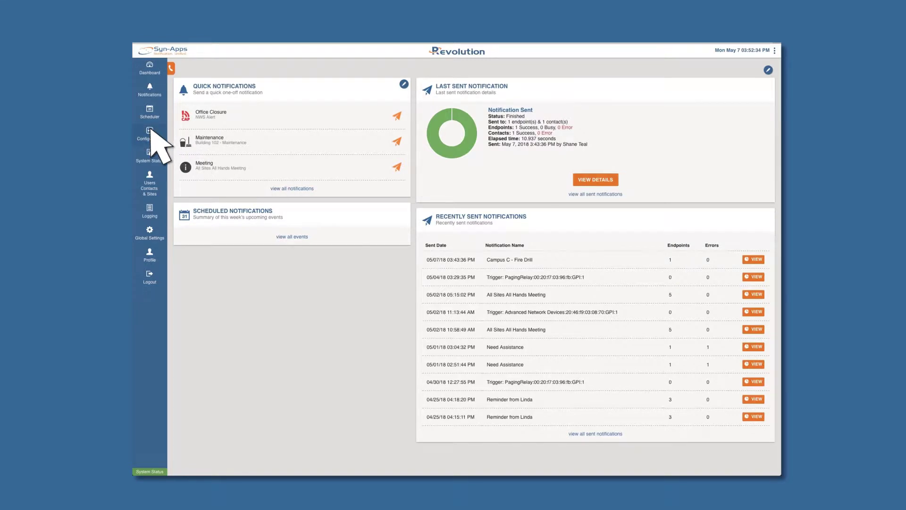
Step: Expand the Configuration section in the left sidebar to list its sections
click(150, 132)
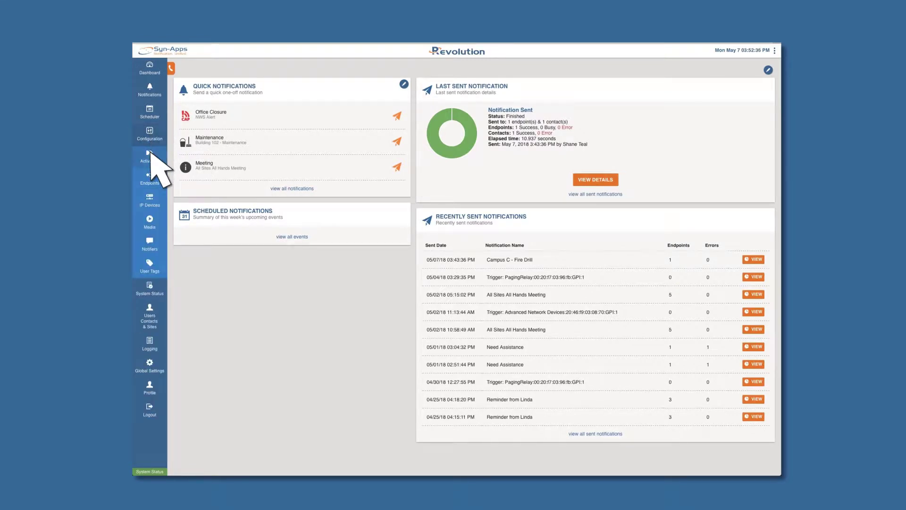
Step: On the Activators page, create a new NWS Feed and name it 'Portland Weather'
click(150, 153)
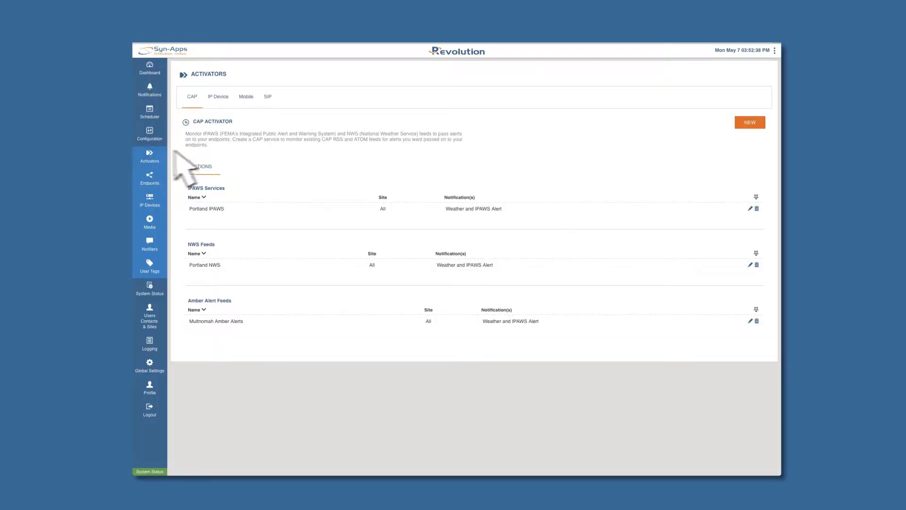
click(749, 119)
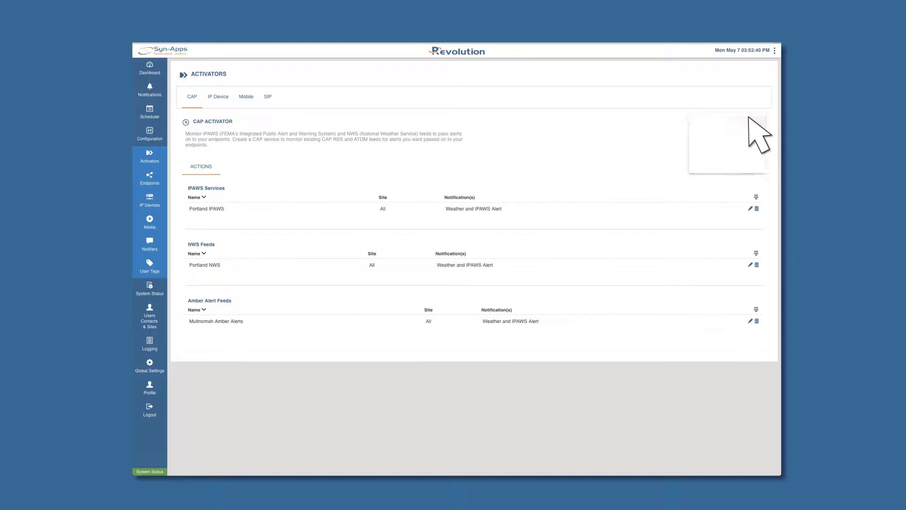
click(737, 152)
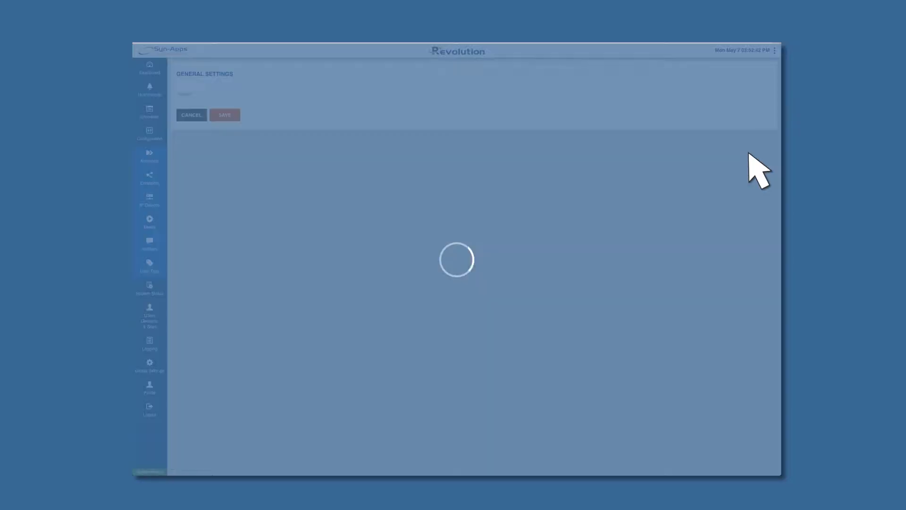
click(221, 92)
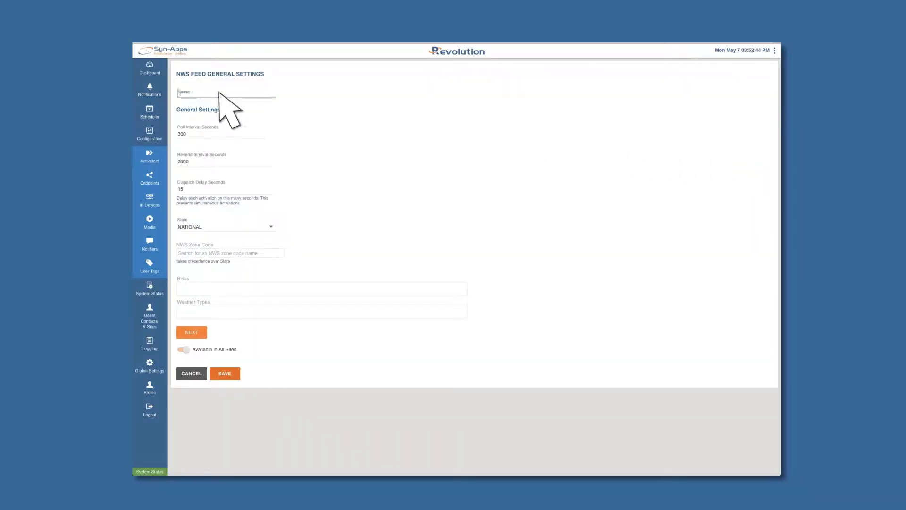
text(Portland )
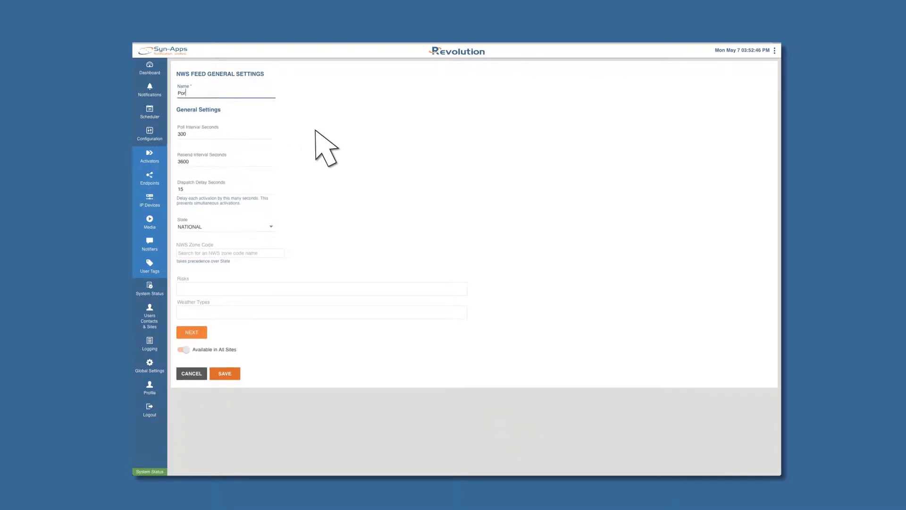
text(Weather)
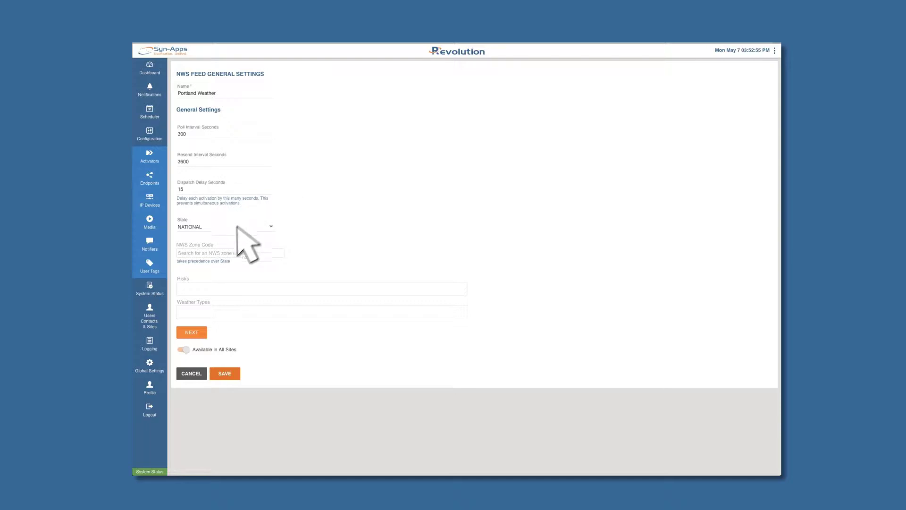
Step: Set the NWS Zone Code to Greater Portland Metro Area, searching with 'M'
click(217, 253)
text(Mult)
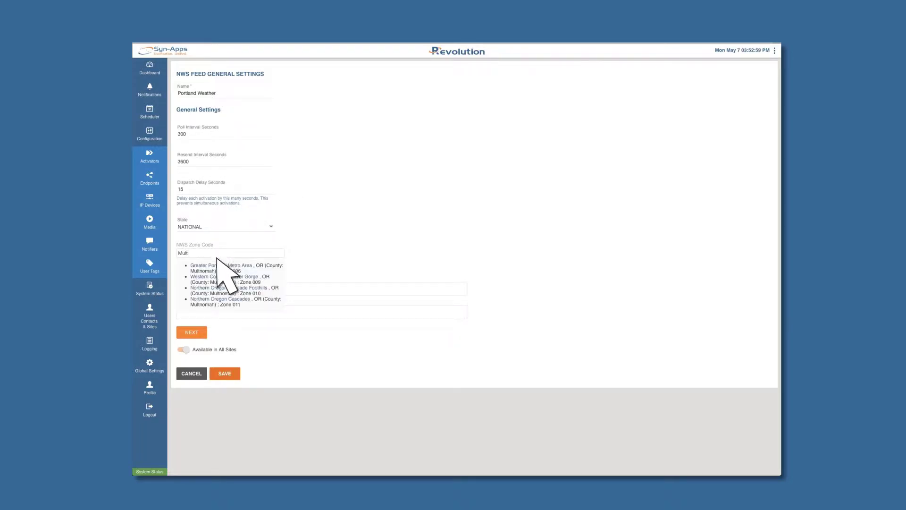
click(217, 267)
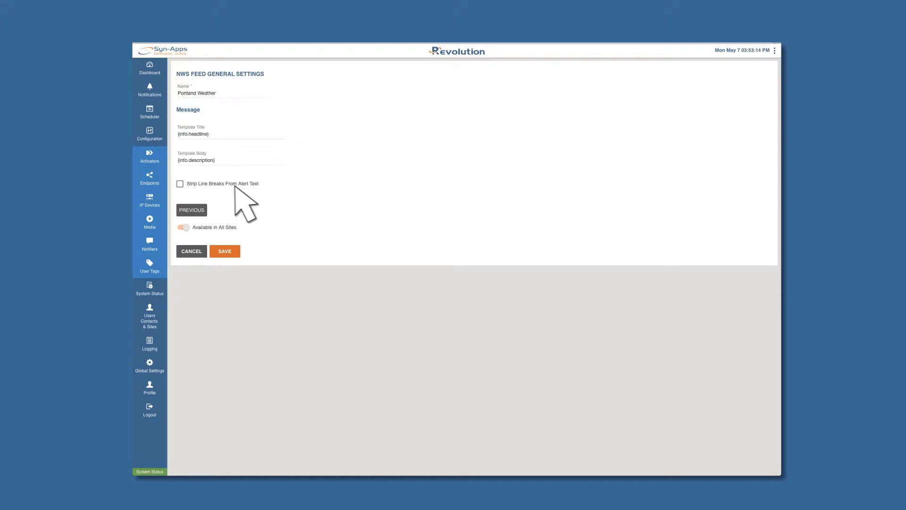
Step: Enable Strip Line Breaks From Alert Text and save the Portland Weather feed
click(180, 184)
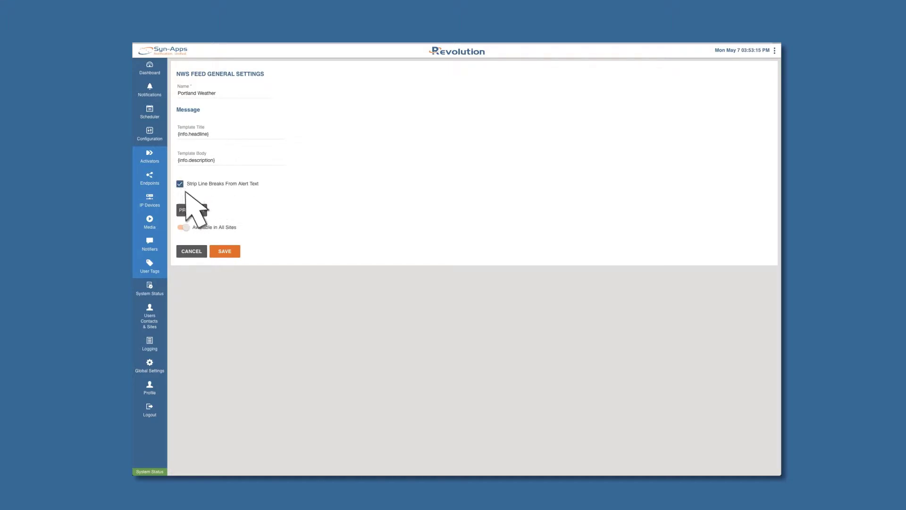
click(228, 252)
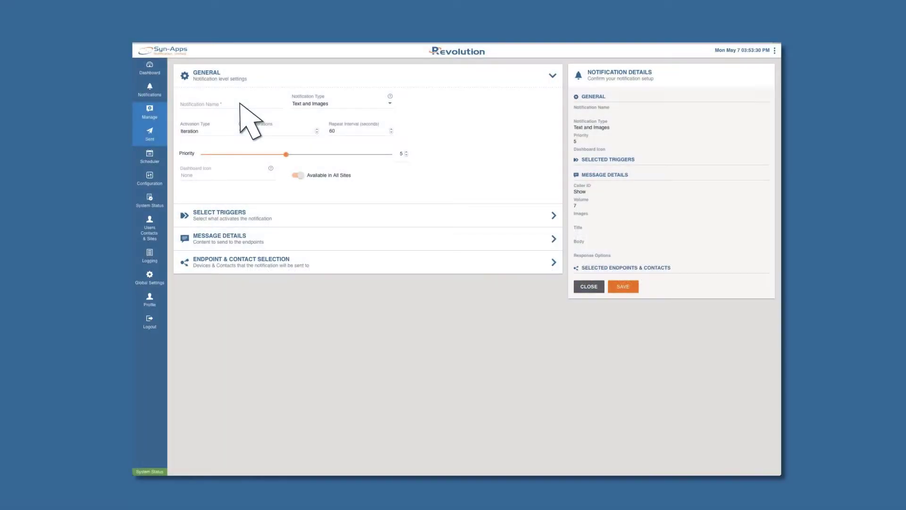
Step: Name the new notification 'Weather Alert' and set its type to Text-to-Speech
click(240, 102)
text(ather )
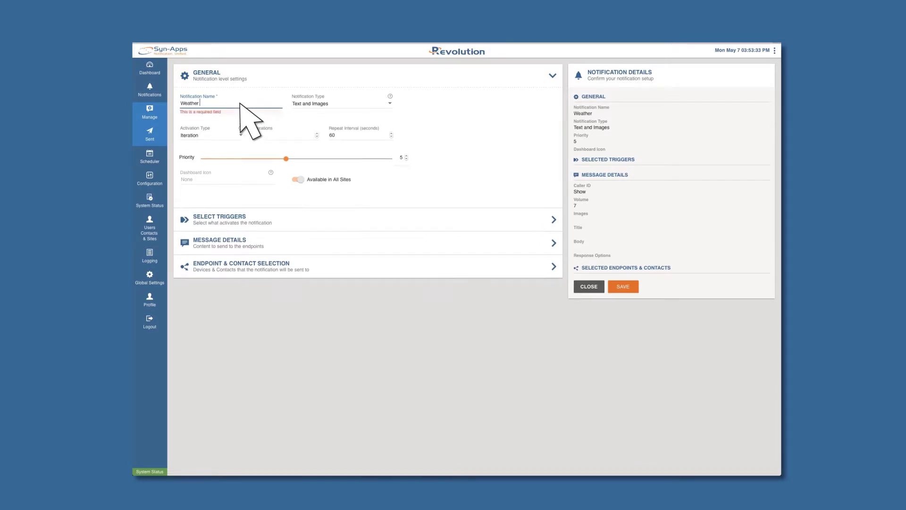
text(Alert)
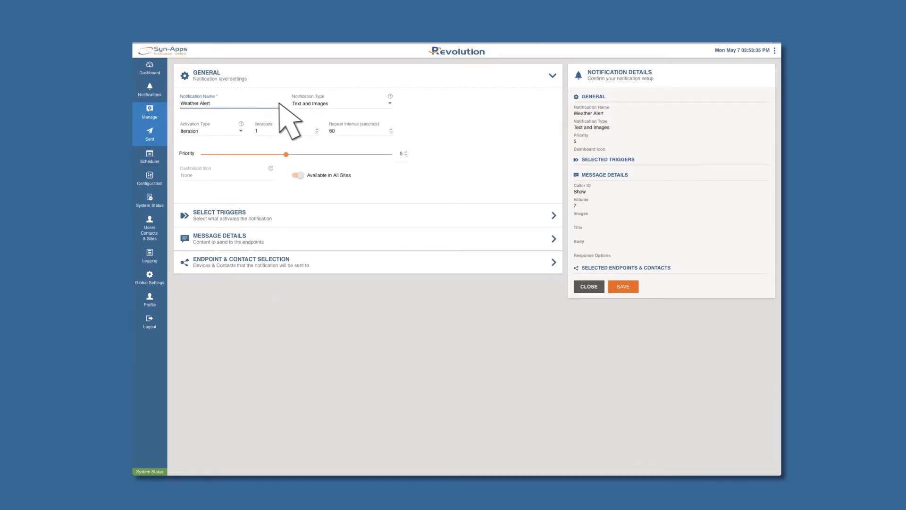
click(389, 102)
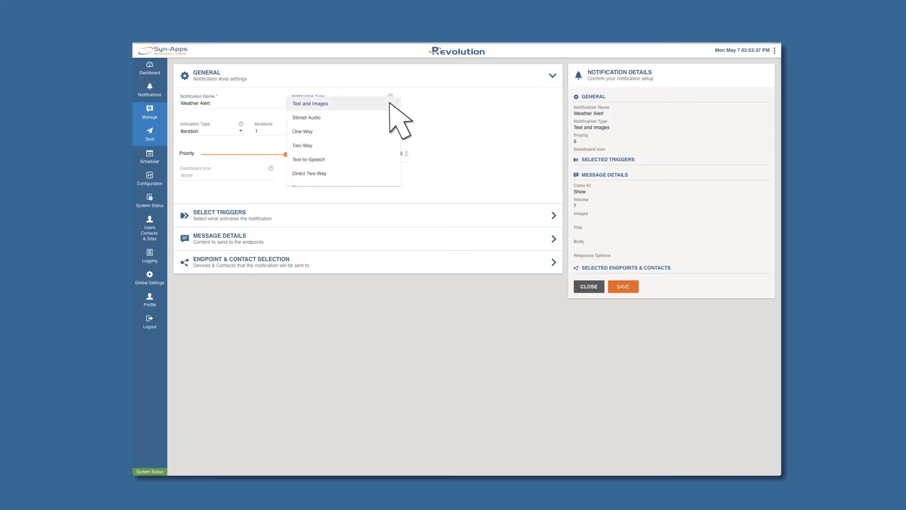
click(376, 160)
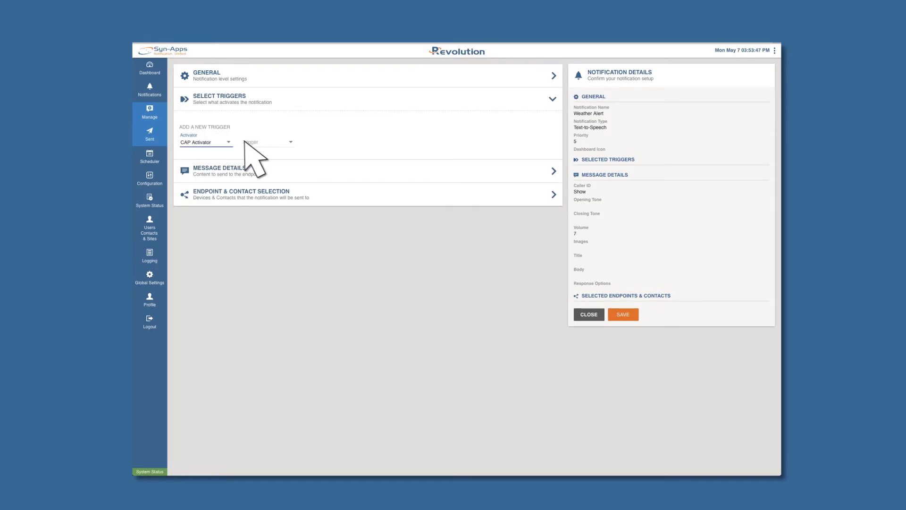
Step: Select Portland Weather as the notification's trigger and expand Message Details
click(290, 142)
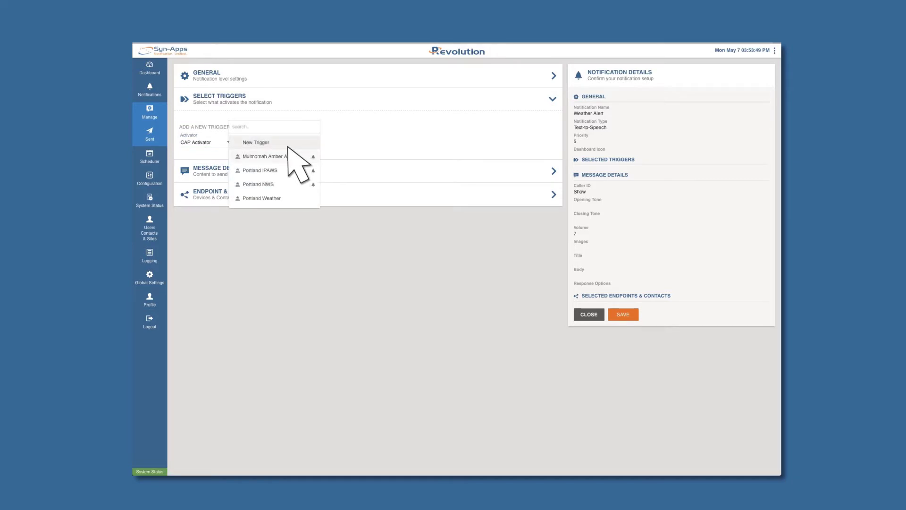
click(286, 199)
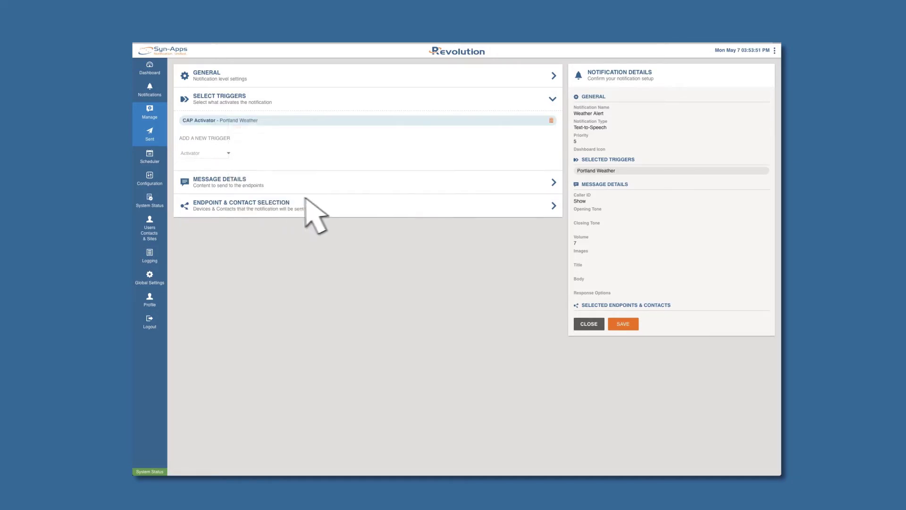
click(553, 182)
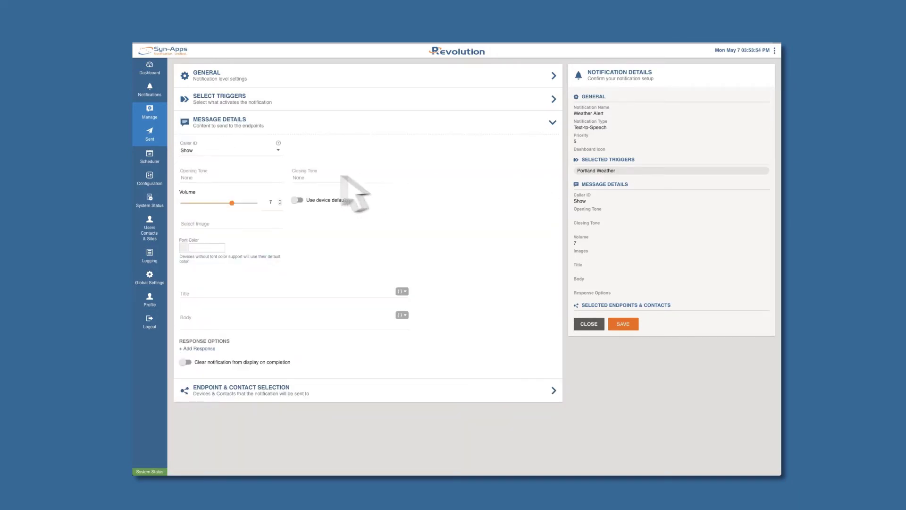
Step: Set the opening tone to Bell-Ding-1.mp3 and attach the weather.png image
click(233, 175)
scroll(233, 194, down, 3)
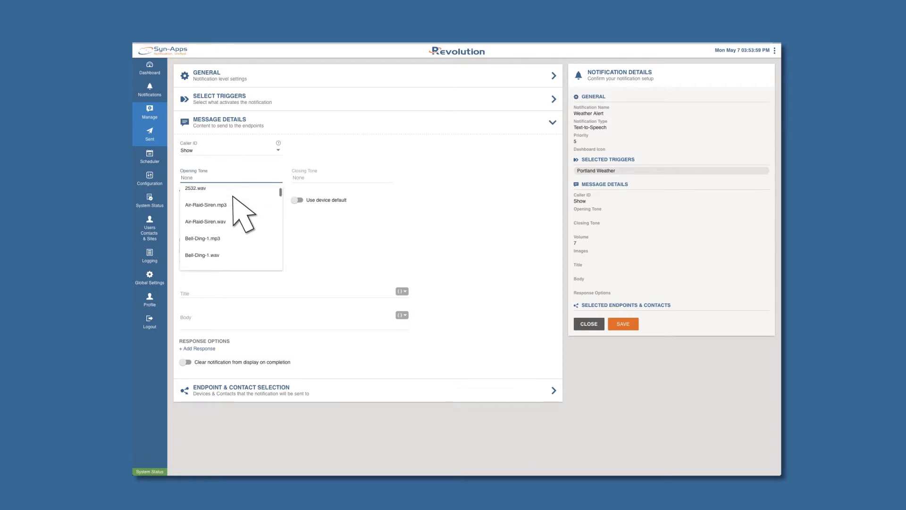
click(232, 198)
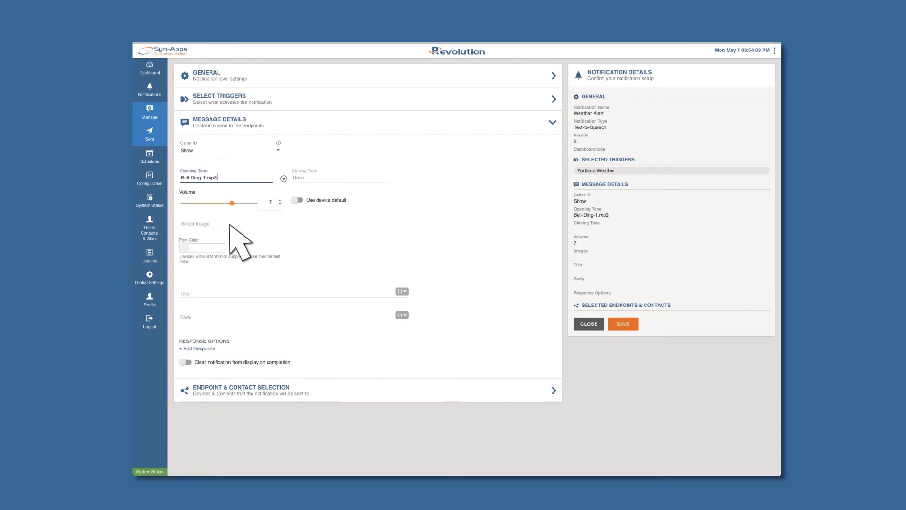
click(230, 225)
text(weather)
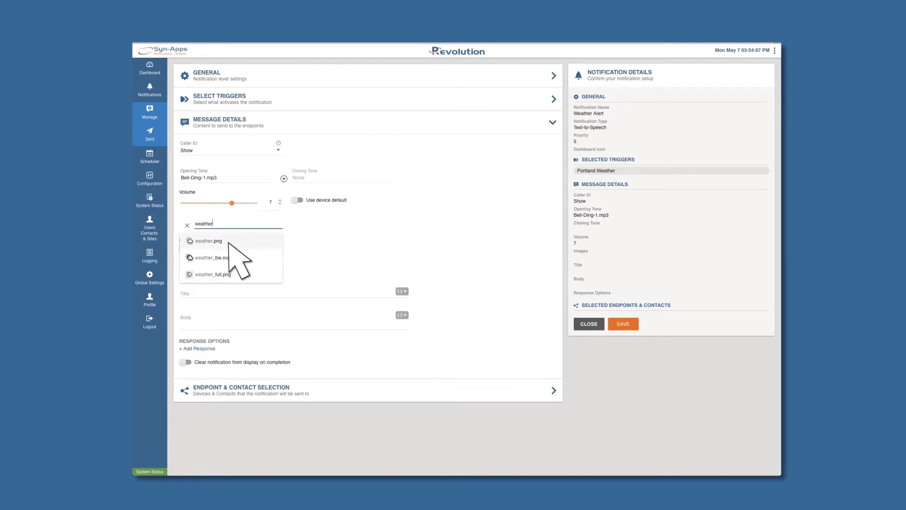
click(228, 243)
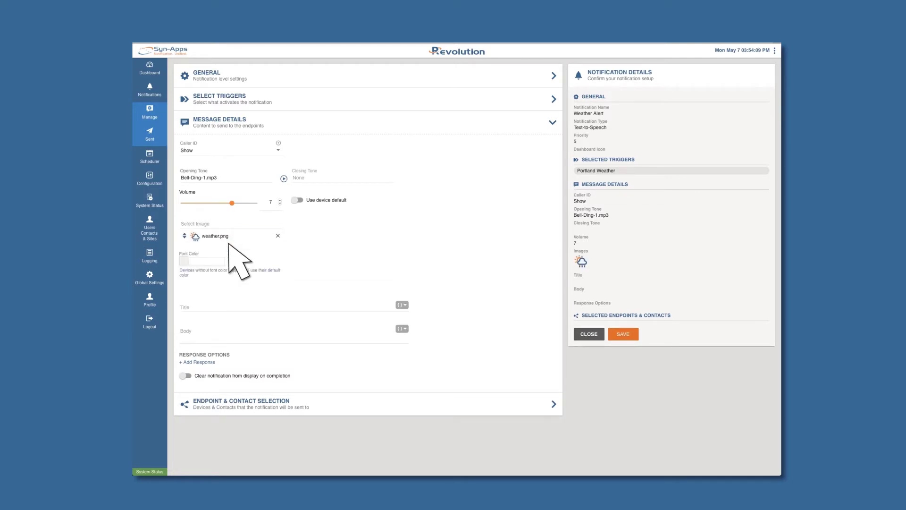
Step: Insert {activatorTitle} as the message title and {activatorBody} as the body
click(403, 305)
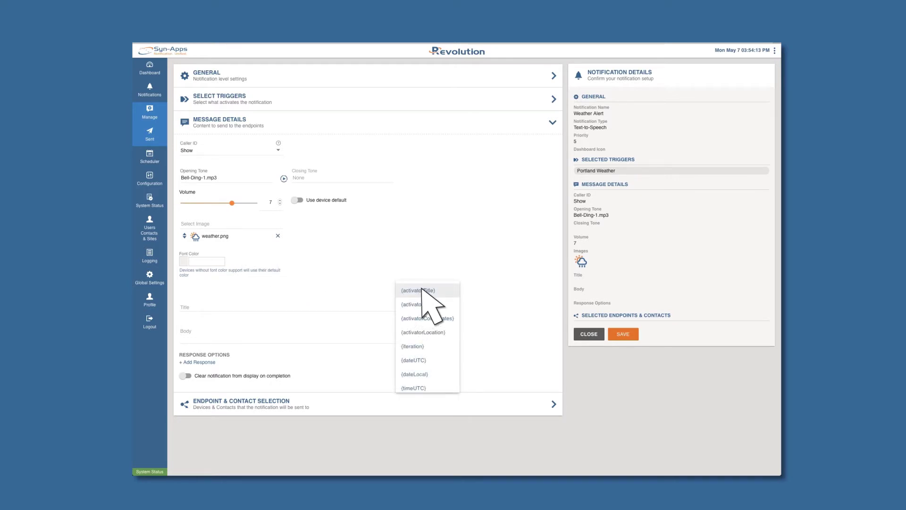
click(421, 290)
click(404, 329)
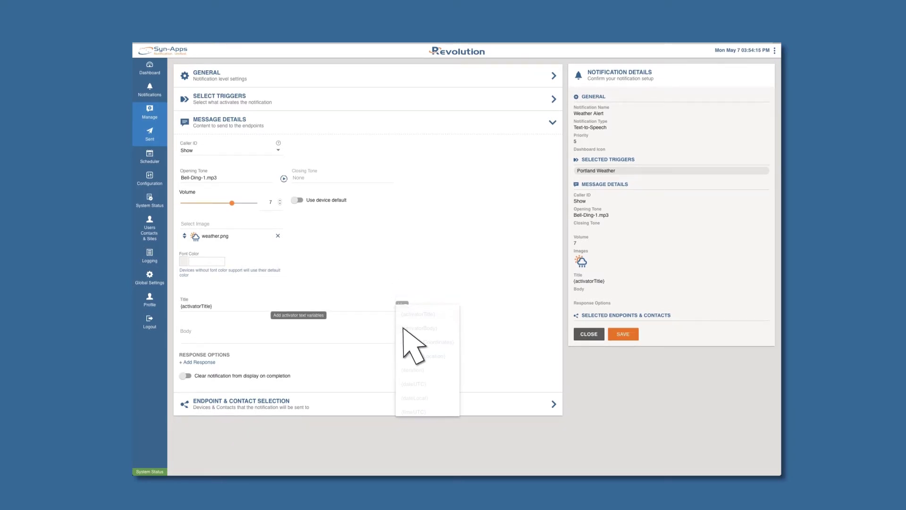
click(403, 327)
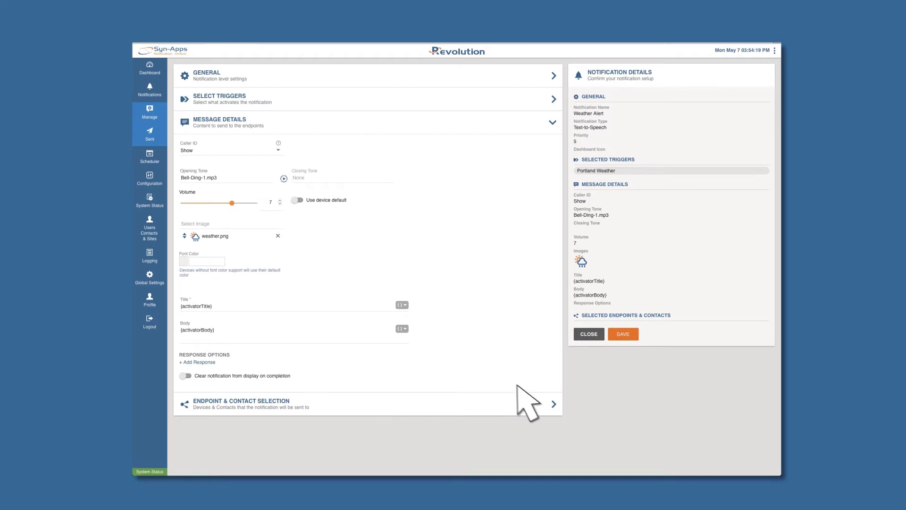
Step: Under Endpoint & Contact Selection, pick six contacts as recipients and save Weather Alert
click(552, 402)
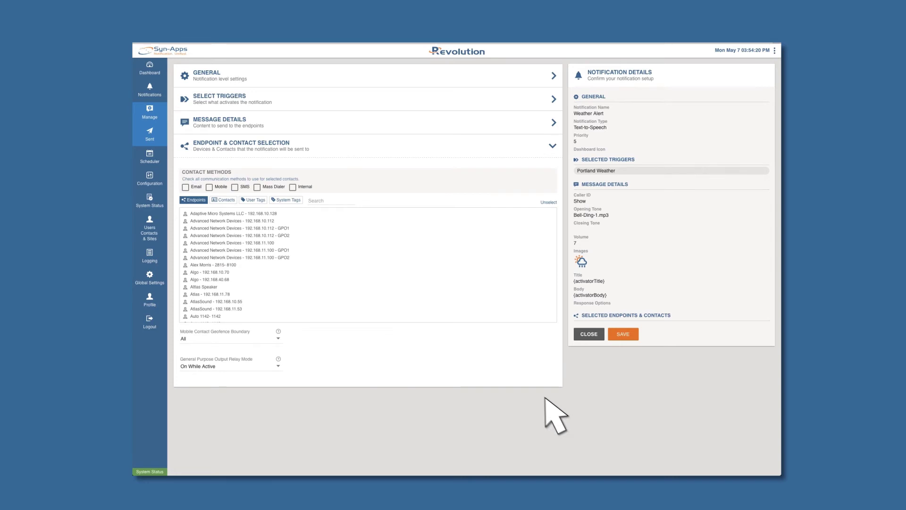
click(224, 199)
click(211, 243)
click(211, 250)
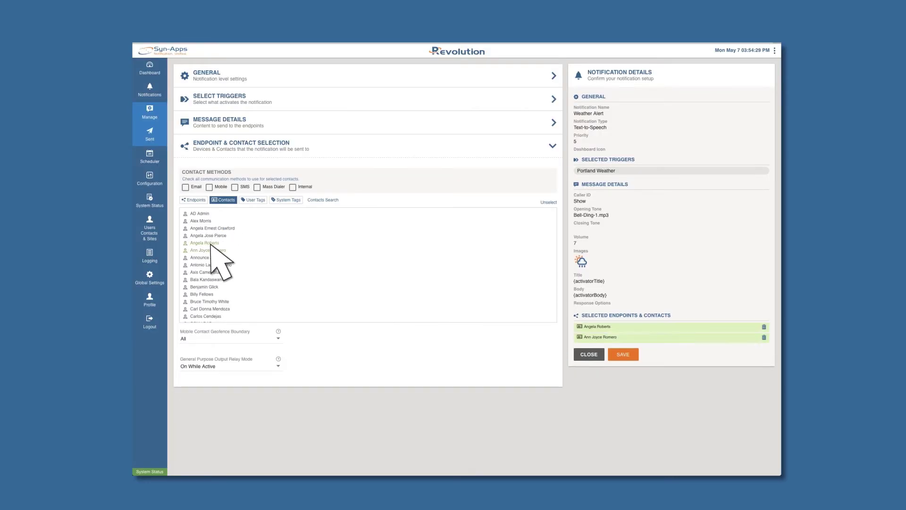
click(211, 257)
click(211, 272)
click(211, 280)
scroll(211, 279, down, 1)
click(211, 279)
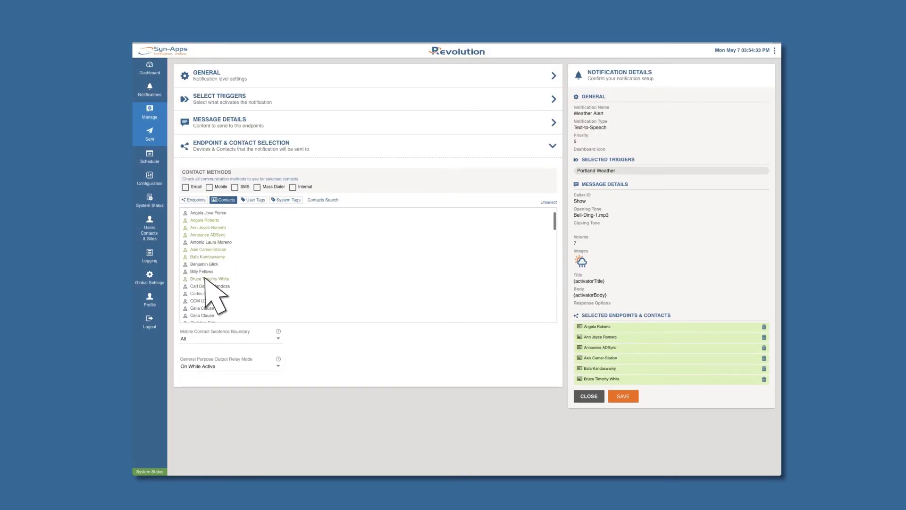
click(624, 396)
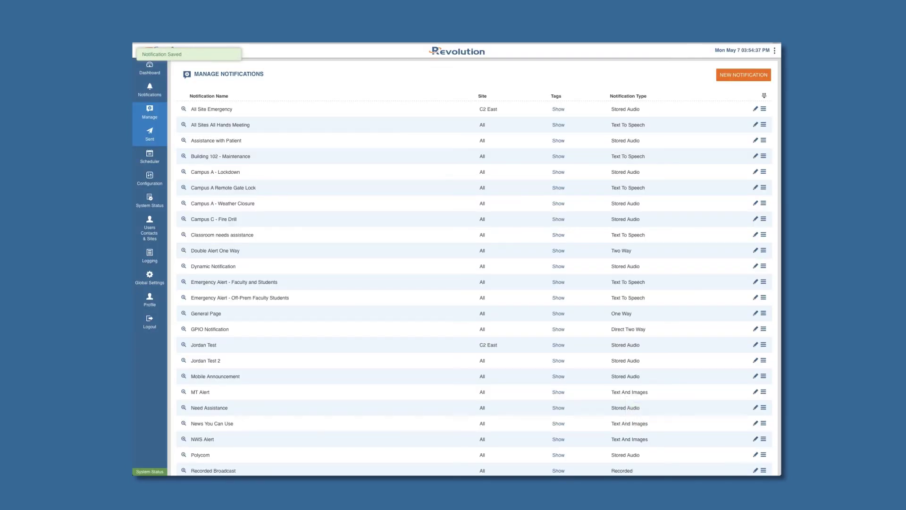